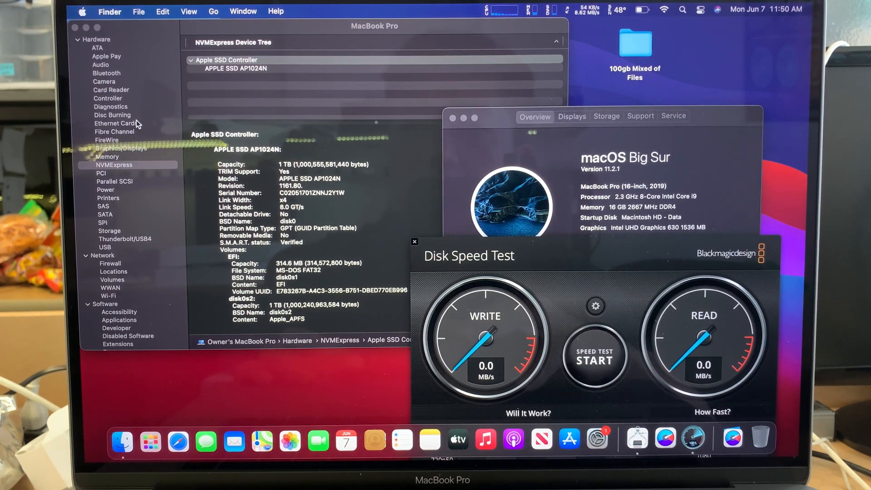
# Review the Intel UHD Graphics 630 details under Graphics/Displays, including its 3072 x 1920 Retina display
pyautogui.click(113, 165)
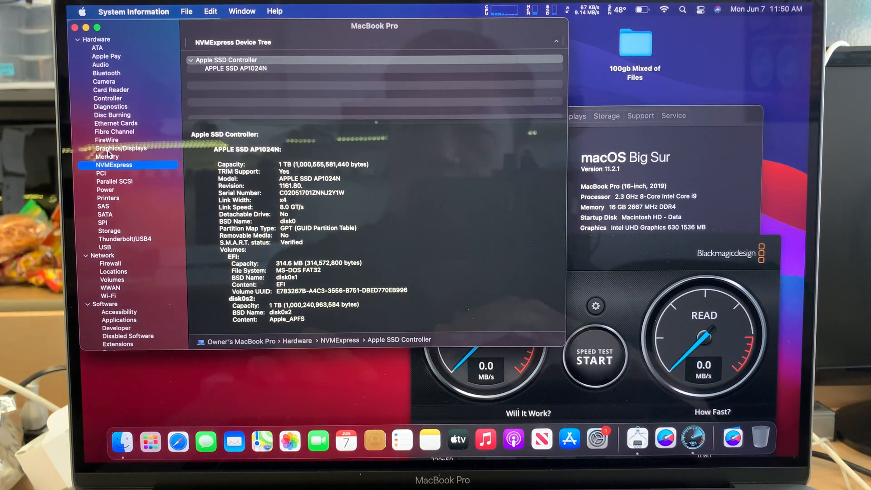
pyautogui.click(120, 148)
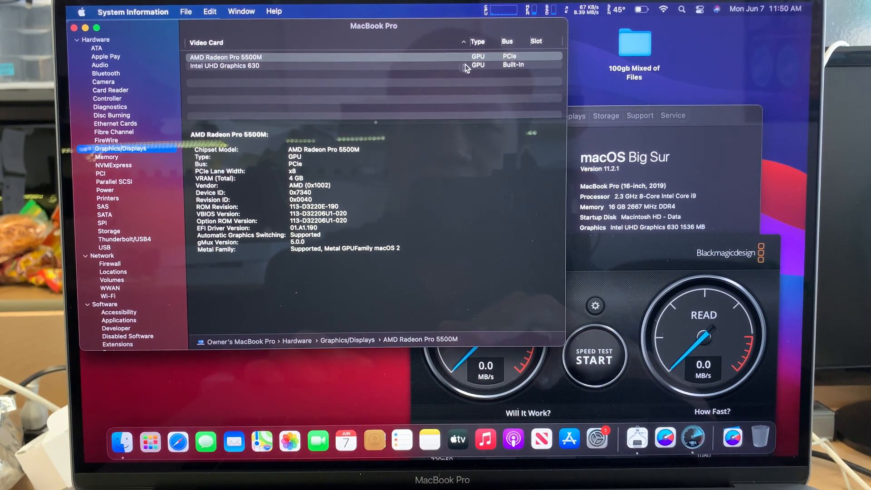
pyautogui.click(507, 67)
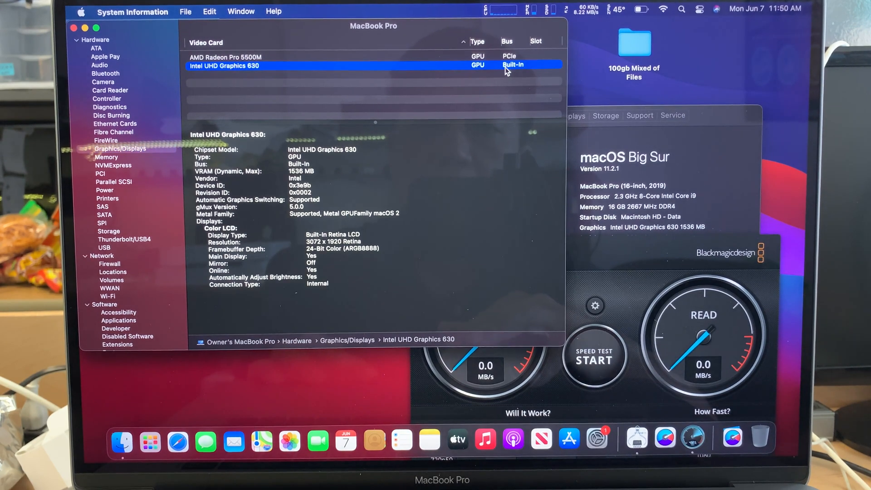
pyautogui.click(503, 58)
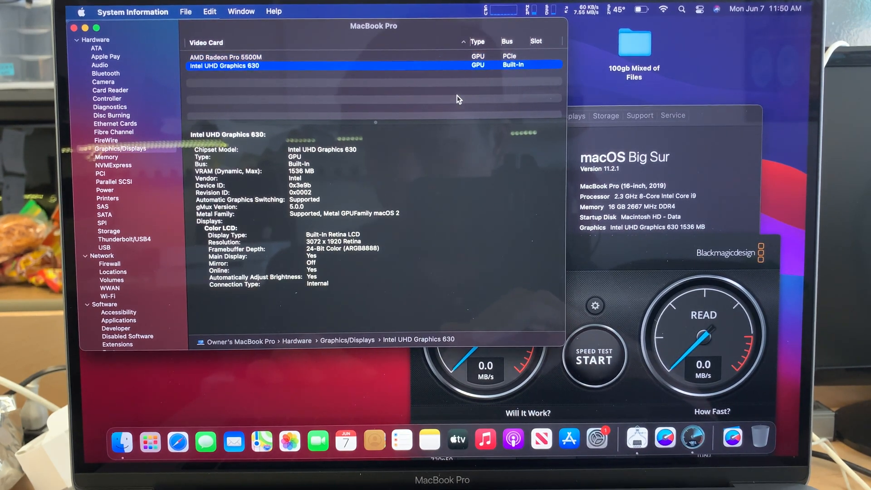
# Review Macintosh HD storage: 862.3 GB free of 1 TB, Apple SSD over PCI-Express
pyautogui.click(109, 231)
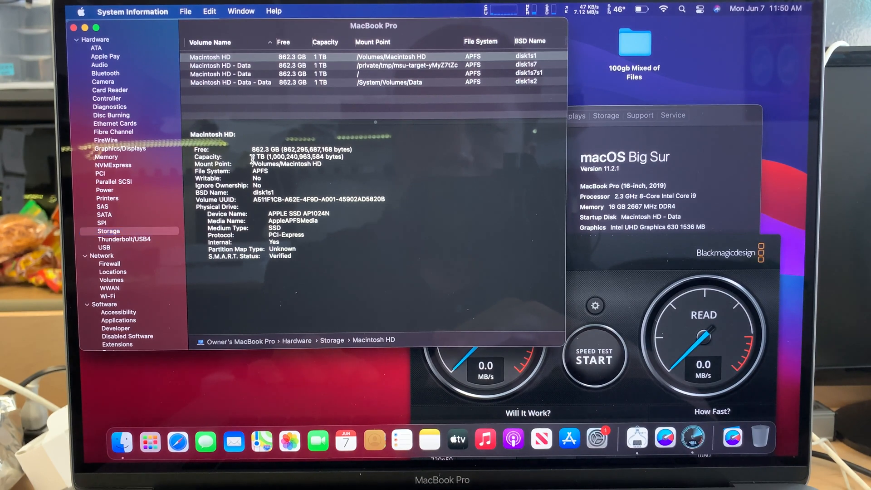
pyautogui.moveTo(253, 156)
pyautogui.mouseDown()
pyautogui.moveTo(342, 162)
pyautogui.moveTo(279, 231)
pyautogui.moveTo(311, 235)
pyautogui.mouseUp()
pyautogui.click(280, 230)
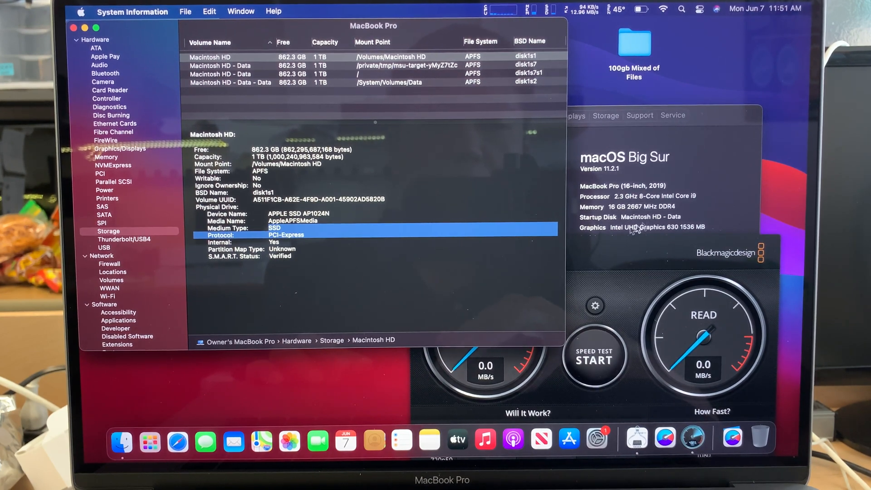
# Bring Disk Speed Test forward and close the System Report and About This Mac windows
pyautogui.click(613, 280)
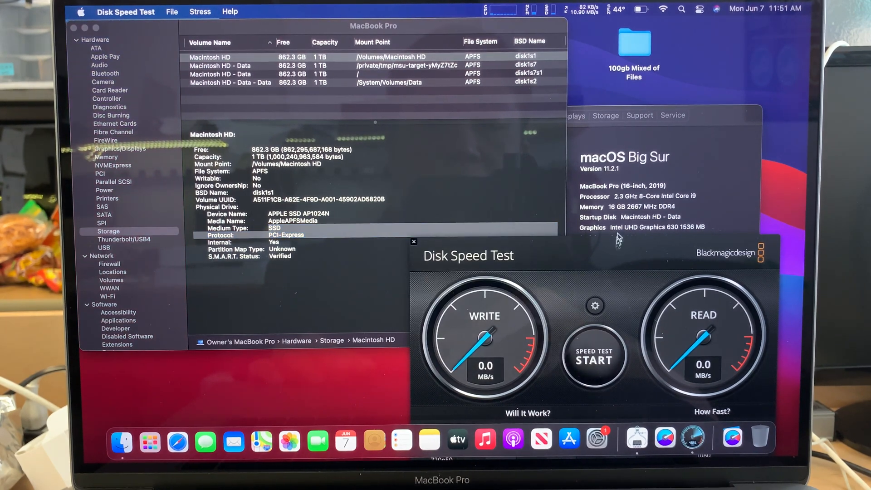
pyautogui.moveTo(599, 246); pyautogui.dragTo(524, 120)
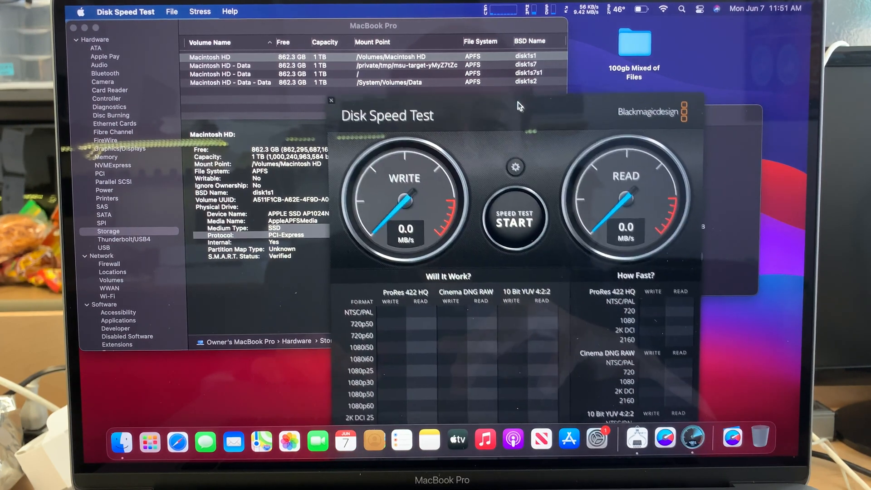
pyautogui.moveTo(525, 120)
pyautogui.mouseDown()
pyautogui.moveTo(503, 89)
pyautogui.moveTo(439, 73)
pyautogui.mouseUp()
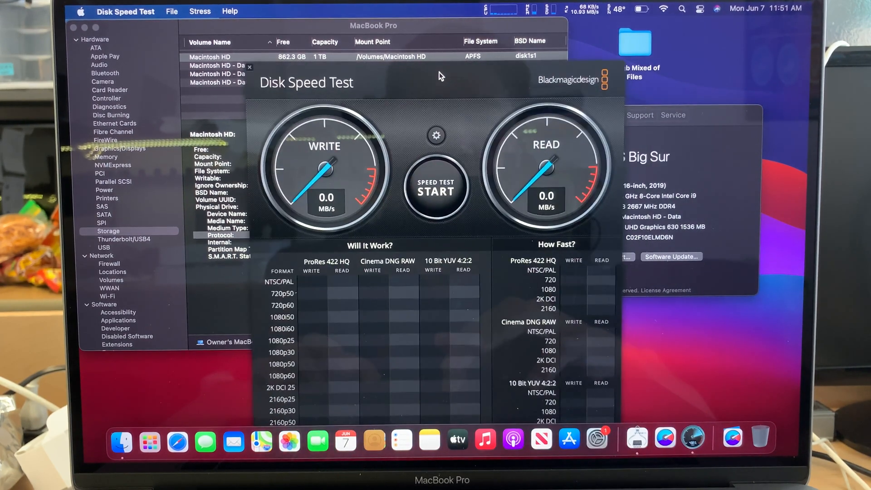
pyautogui.click(74, 27)
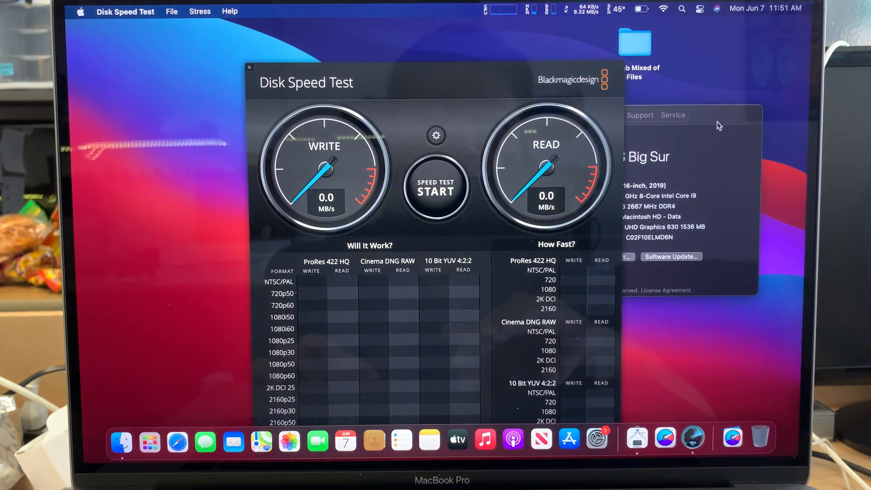
pyautogui.moveTo(717, 122); pyautogui.dragTo(517, 463)
pyautogui.moveTo(430, 455); pyautogui.dragTo(430, 417)
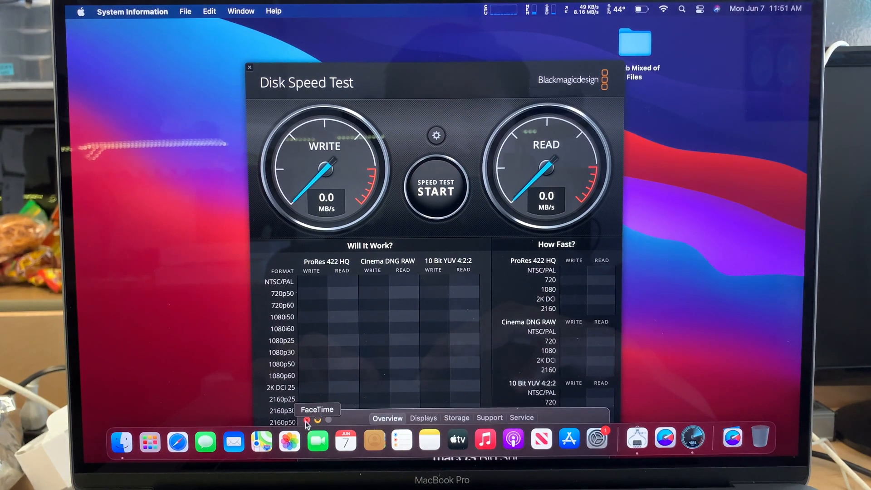
pyautogui.click(306, 422)
# Arrange the Disk Speed Test window near the top and the folder to the right on the desktop
pyautogui.moveTo(419, 75)
pyautogui.mouseDown()
pyautogui.moveTo(410, 41)
pyautogui.moveTo(369, 40)
pyautogui.mouseUp()
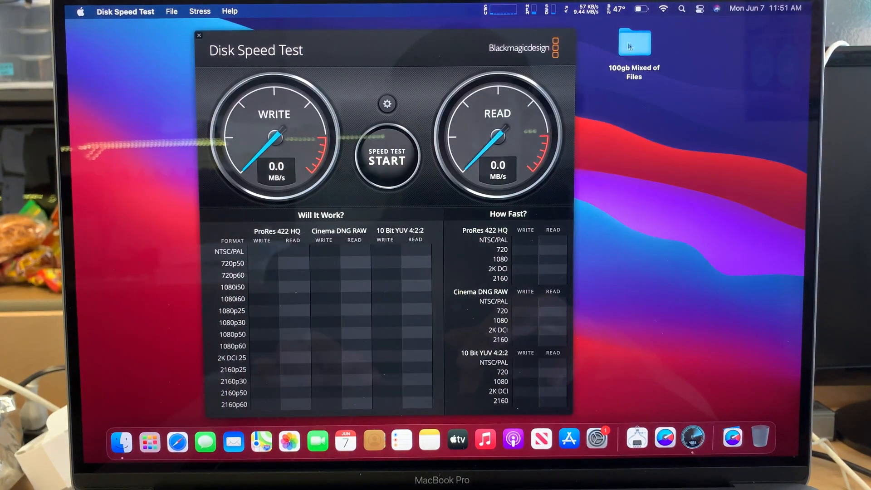
pyautogui.moveTo(632, 45); pyautogui.dragTo(732, 45)
pyautogui.moveTo(453, 52); pyautogui.dragTo(527, 41)
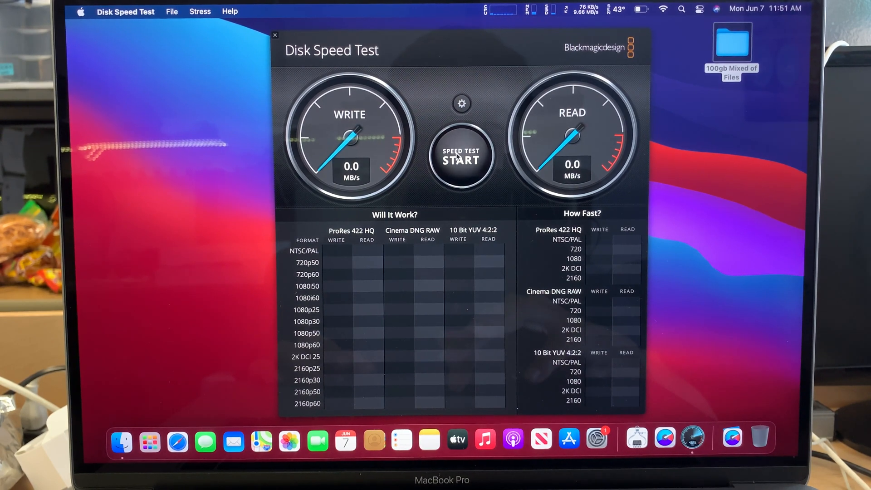
# Run a Disk Speed Test on the internal SSD: about 2851.8 MB/s write and 2500.9 MB/s read
pyautogui.click(461, 104)
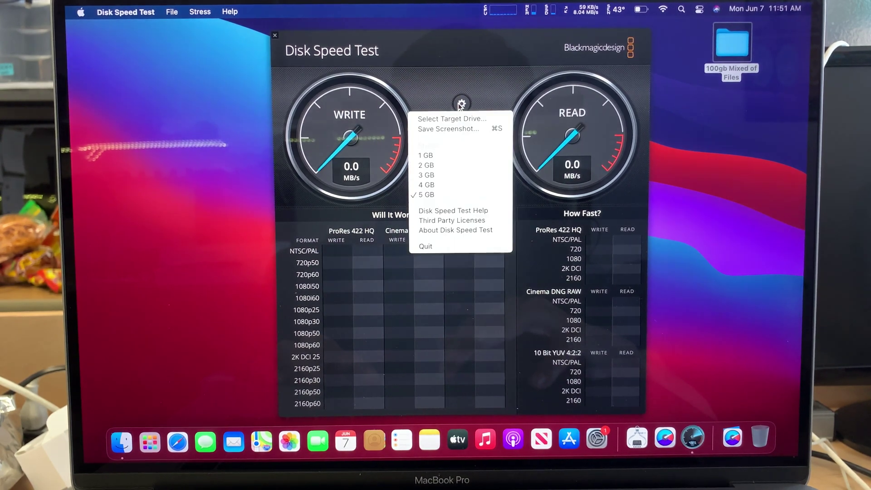
pyautogui.click(475, 74)
pyautogui.click(461, 158)
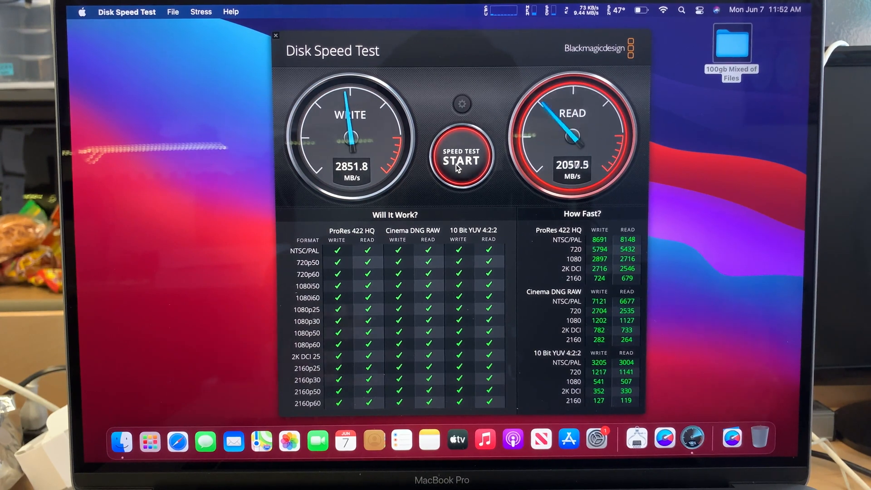
pyautogui.click(459, 168)
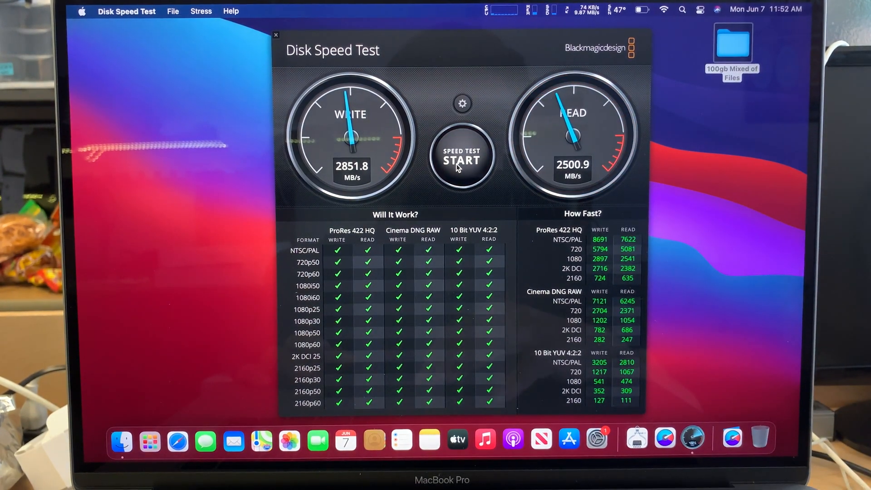
pyautogui.click(276, 36)
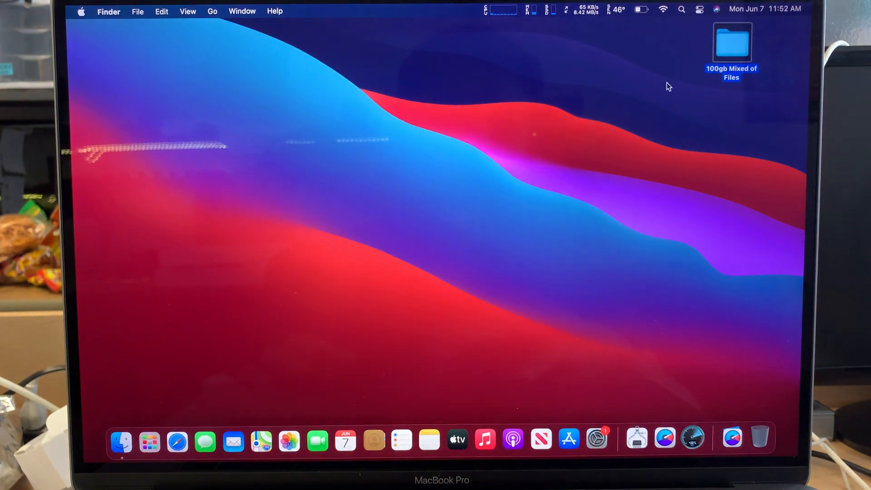
pyautogui.moveTo(733, 44)
pyautogui.mouseDown()
pyautogui.moveTo(708, 82)
pyautogui.moveTo(718, 57)
pyautogui.mouseUp()
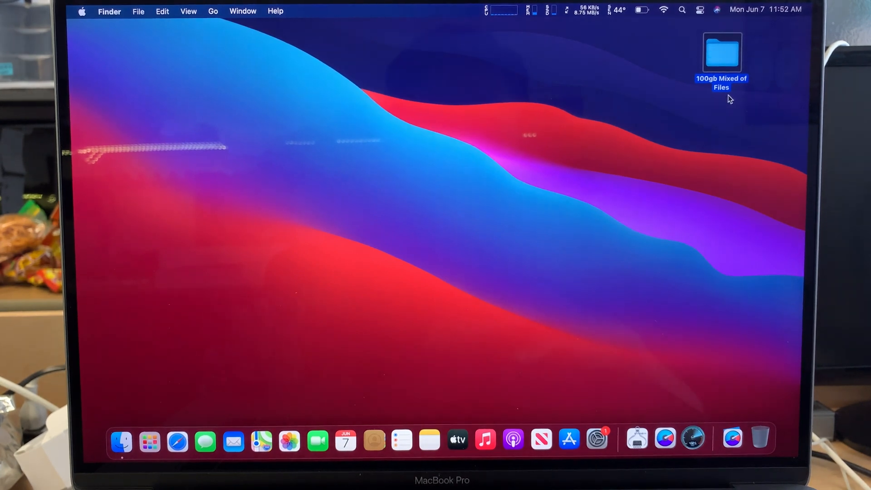
pyautogui.rightClick(719, 67)
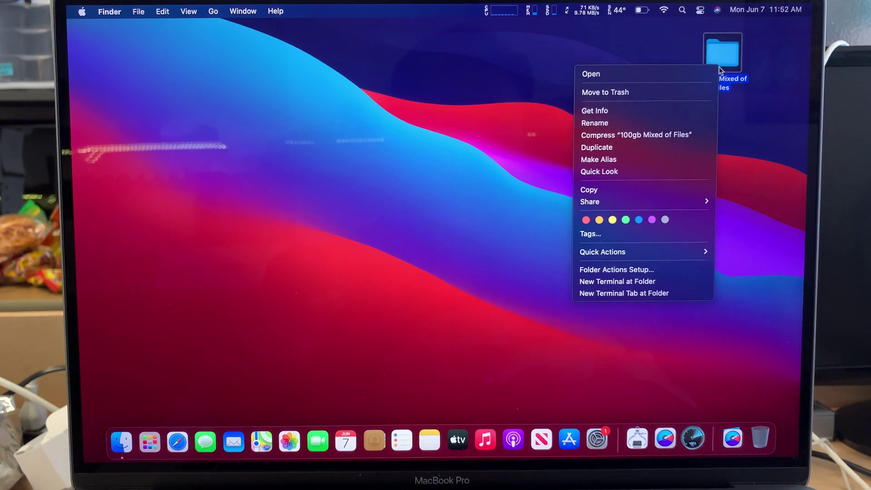
pyautogui.click(696, 110)
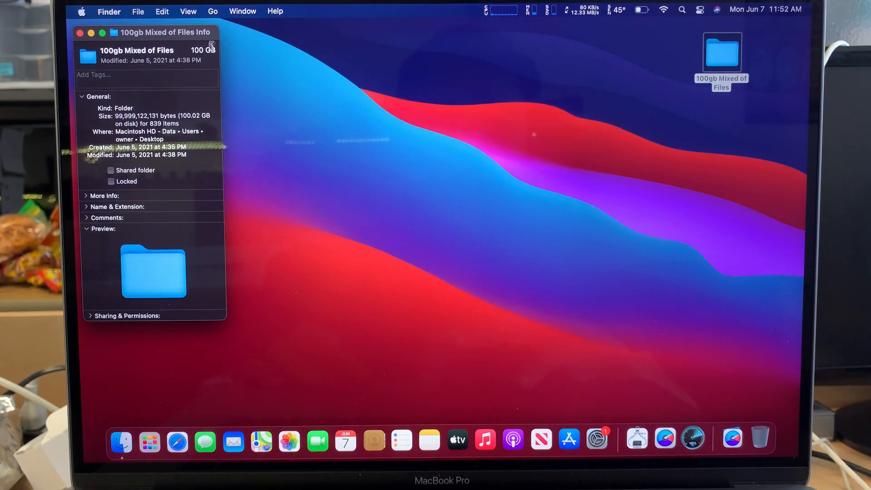
pyautogui.moveTo(201, 34); pyautogui.dragTo(634, 71)
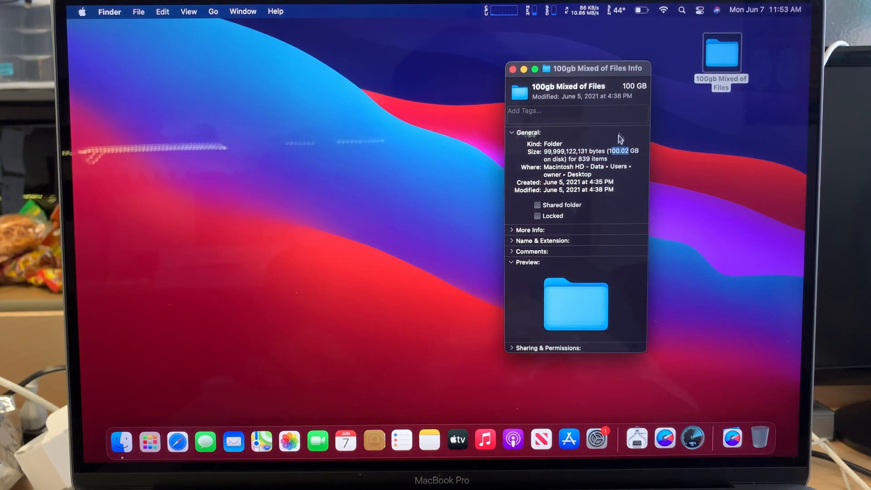
pyautogui.moveTo(597, 151); pyautogui.dragTo(546, 151)
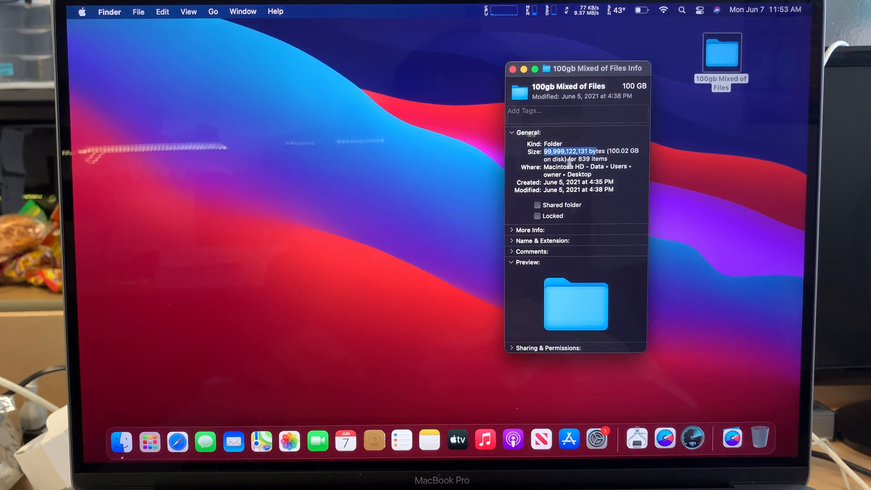
pyautogui.click(513, 69)
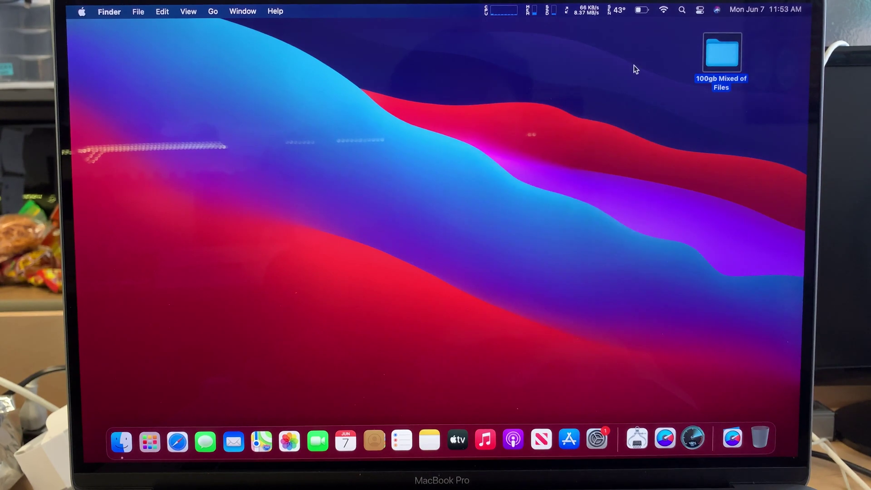
# Duplicate the 100gb Mixed of Files folder and arrange the copy below the original
pyautogui.rightClick(712, 52)
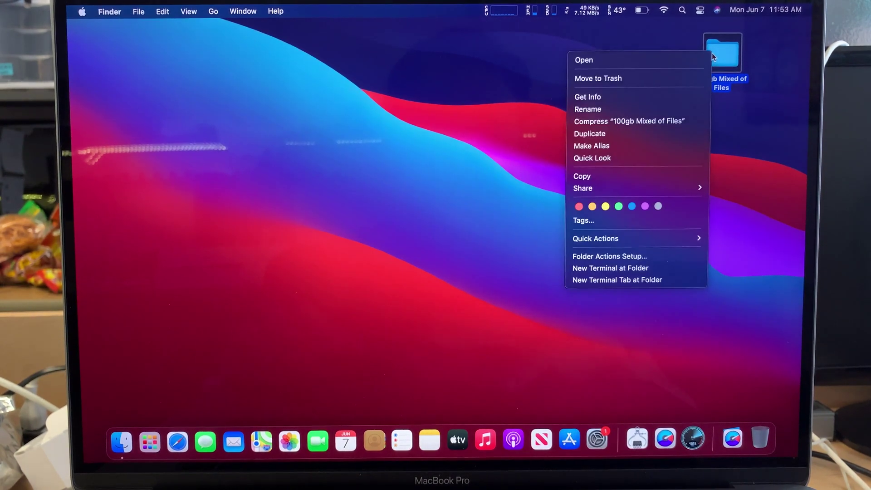
pyautogui.click(672, 135)
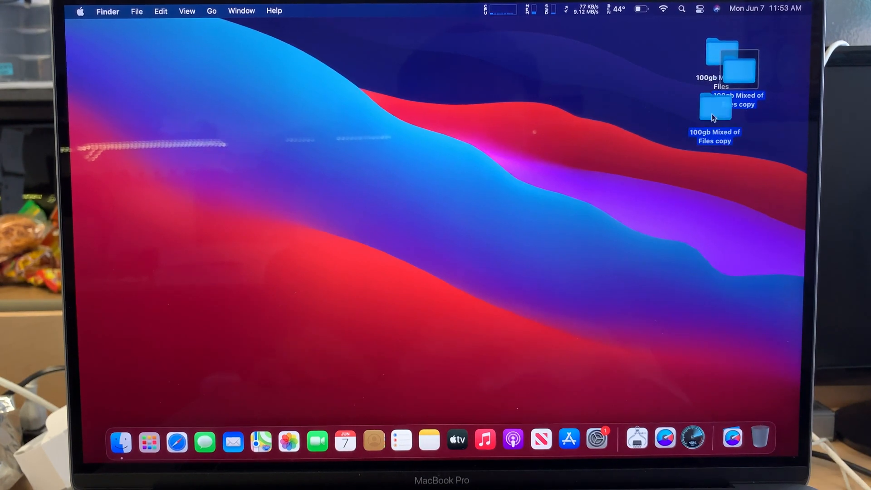
pyautogui.moveTo(732, 75); pyautogui.dragTo(715, 123)
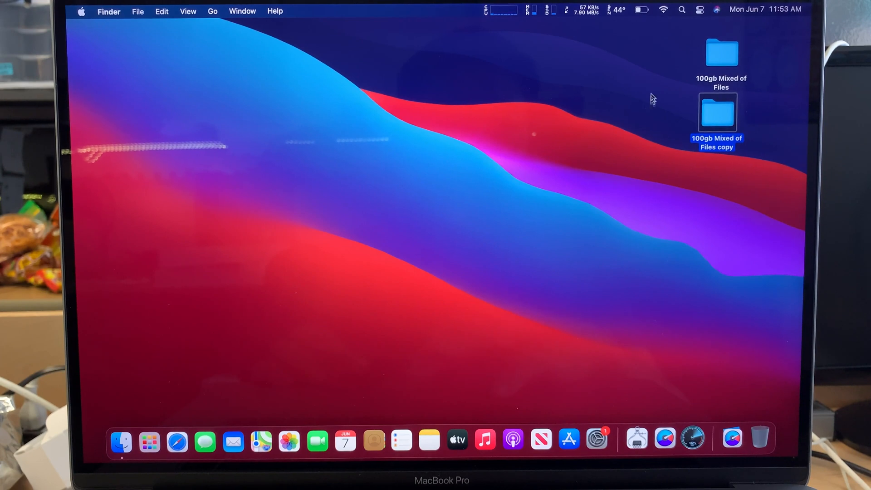
pyautogui.moveTo(660, 63); pyautogui.dragTo(755, 164)
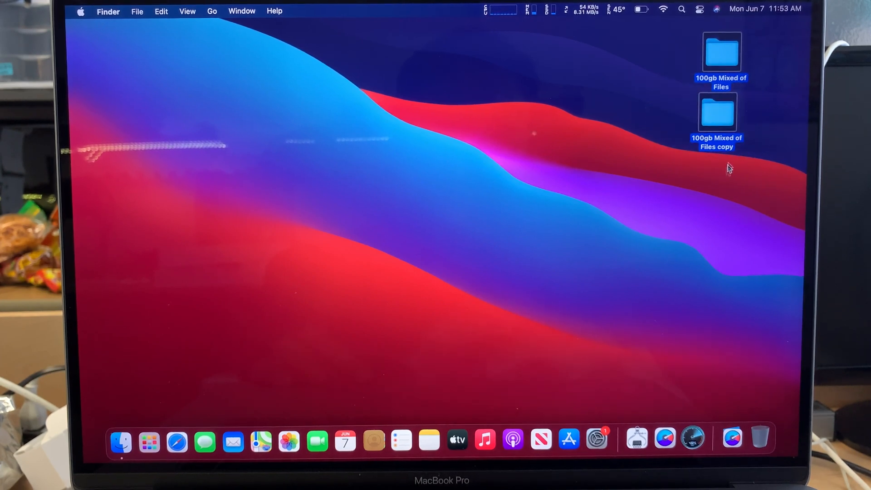
pyautogui.moveTo(726, 116); pyautogui.dragTo(627, 117)
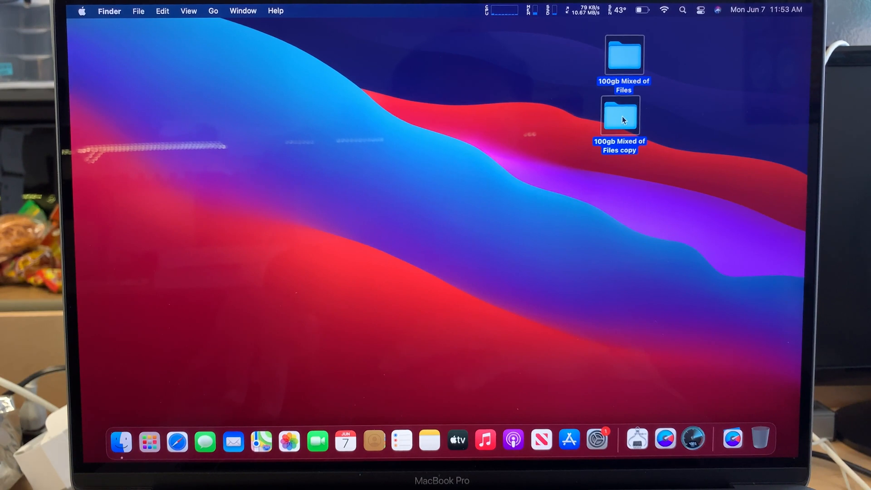
# Duplicate both folders to create copy 2 and copy 3 beside the originals
pyautogui.rightClick(622, 116)
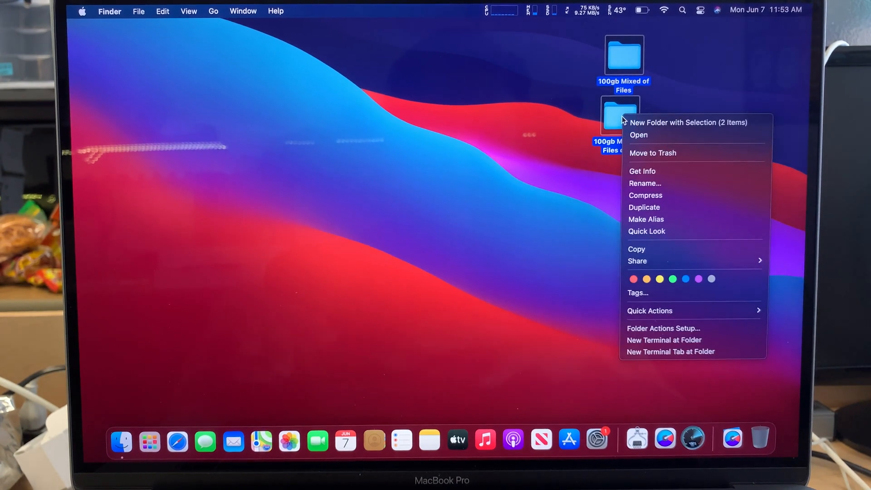
pyautogui.click(651, 209)
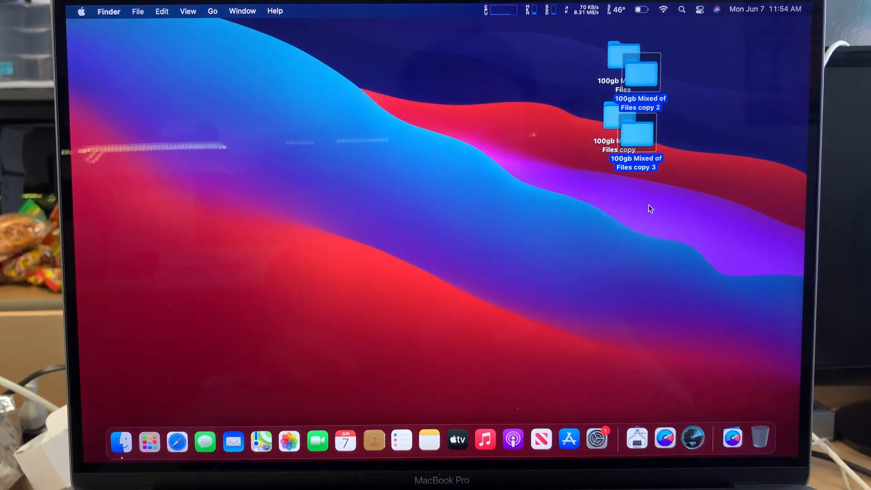
pyautogui.moveTo(646, 145); pyautogui.dragTo(681, 135)
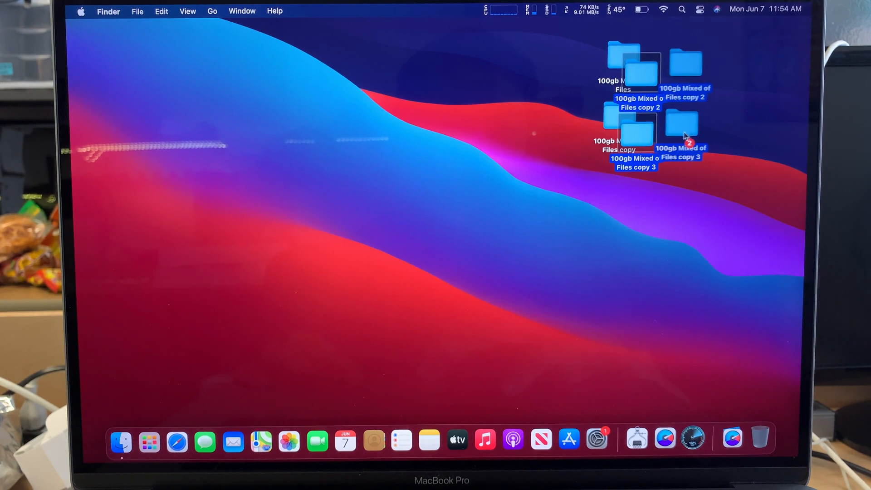
pyautogui.click(668, 168)
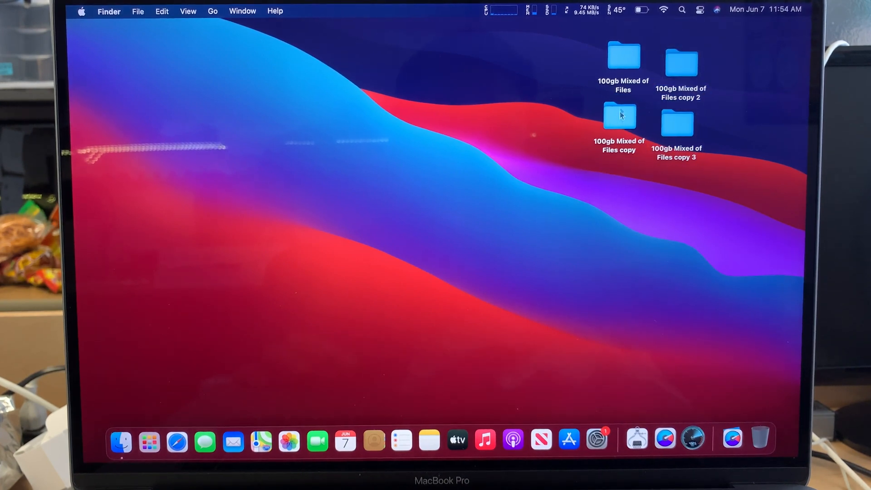
# Rearrange the four folders and select the three duplicate copies
pyautogui.moveTo(733, 180); pyautogui.dragTo(600, 34)
pyautogui.click(638, 168)
pyautogui.moveTo(616, 120); pyautogui.dragTo(673, 189)
pyautogui.moveTo(709, 61); pyautogui.dragTo(684, 207)
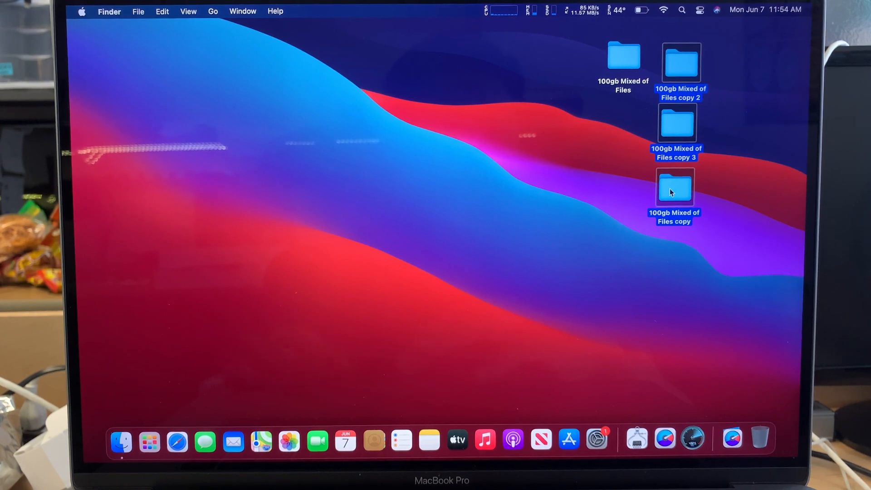
# Move the three duplicate folders to the Trash and choose Empty Trash
pyautogui.moveTo(670, 188)
pyautogui.mouseDown()
pyautogui.moveTo(728, 273)
pyautogui.moveTo(761, 438)
pyautogui.mouseUp()
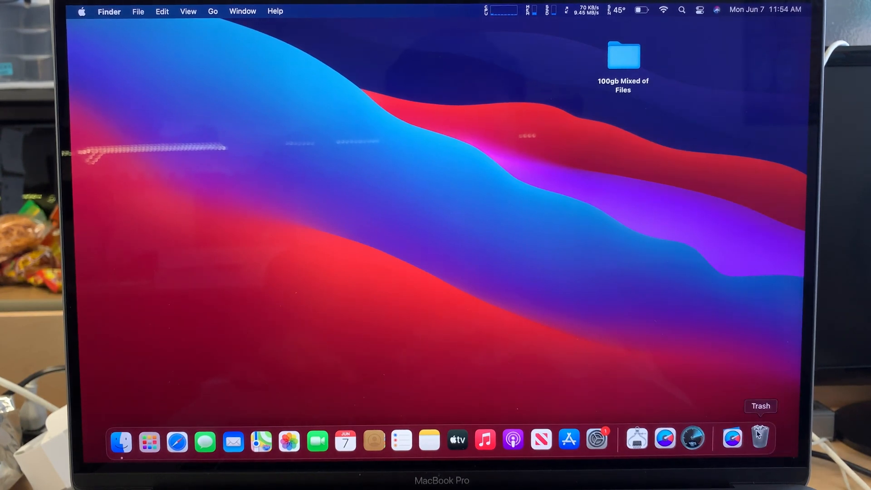
pyautogui.click(767, 403)
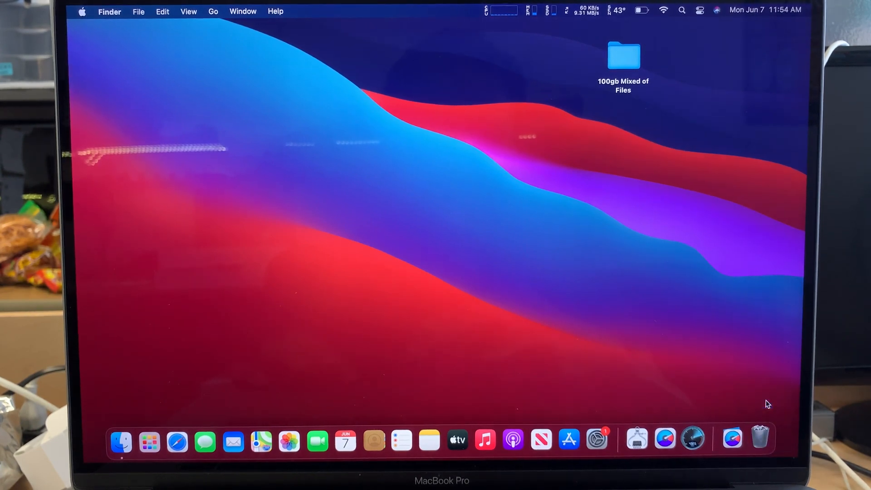
# Confirm permanently emptying the Trash, leaving only 100gb Mixed of Files on the desktop
pyautogui.click(456, 206)
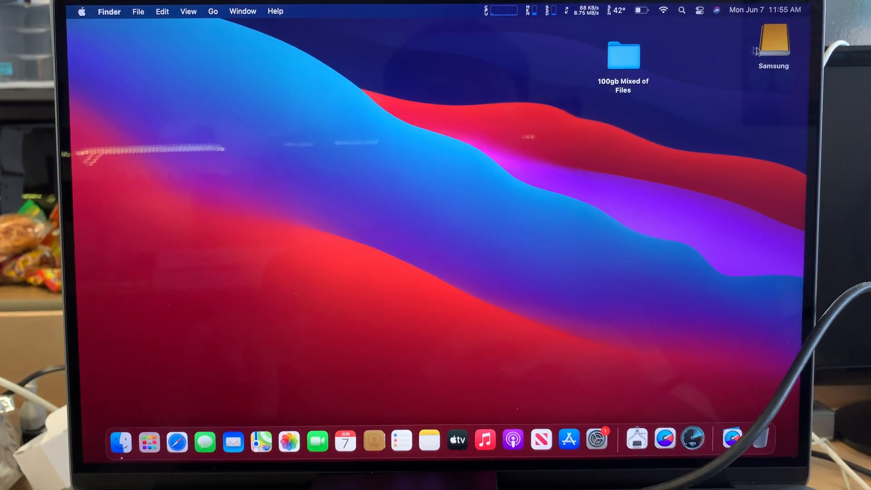
# Show the Samsung drive's Info: 500.11 GB Mac OS Extended (Journaled) volume, Format line highlighted
pyautogui.rightClick(774, 48)
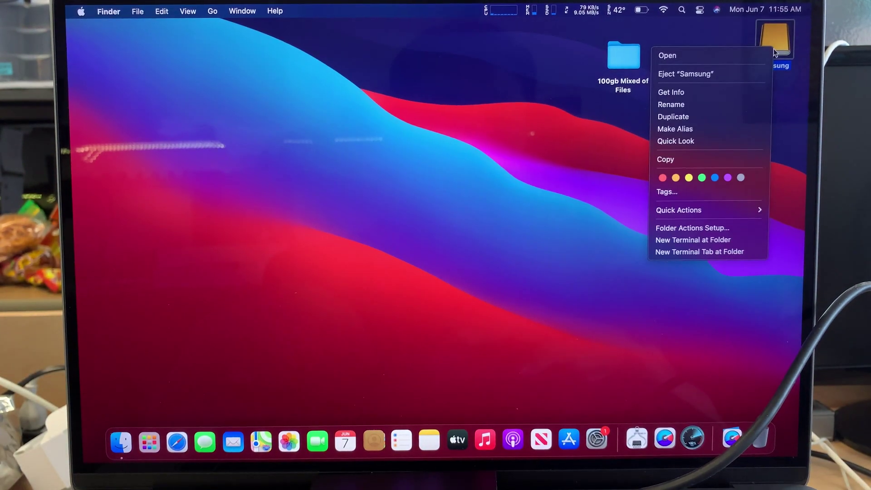
pyautogui.click(728, 93)
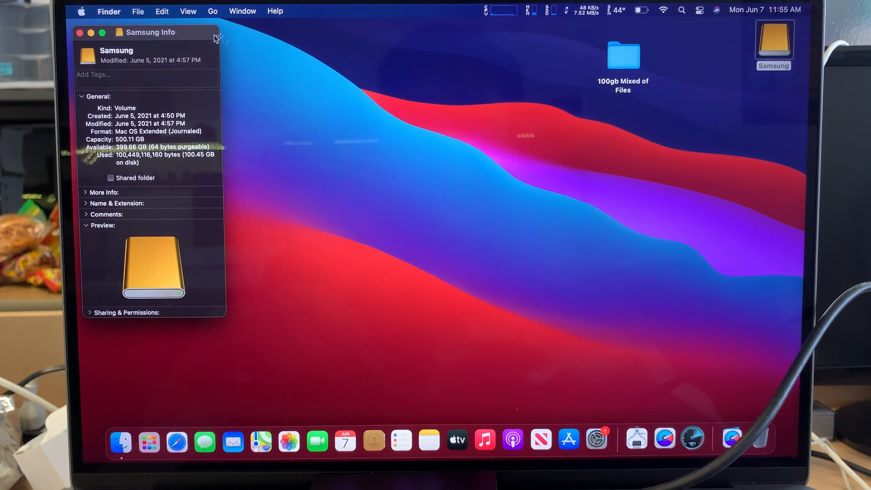
pyautogui.moveTo(204, 32); pyautogui.dragTo(556, 36)
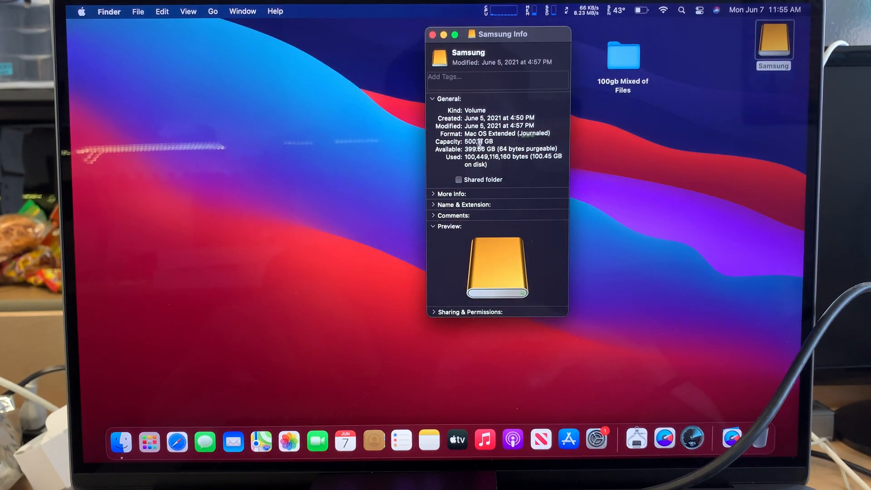
pyautogui.moveTo(550, 134); pyautogui.dragTo(457, 134)
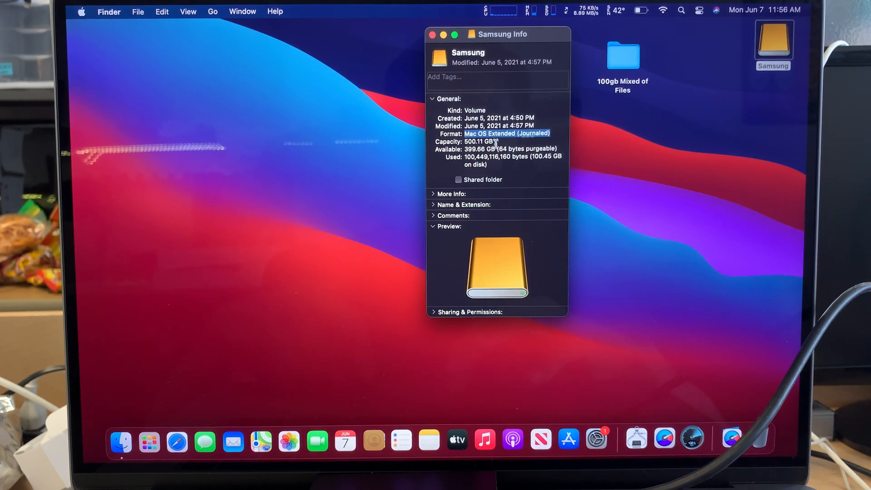
pyautogui.click(483, 157)
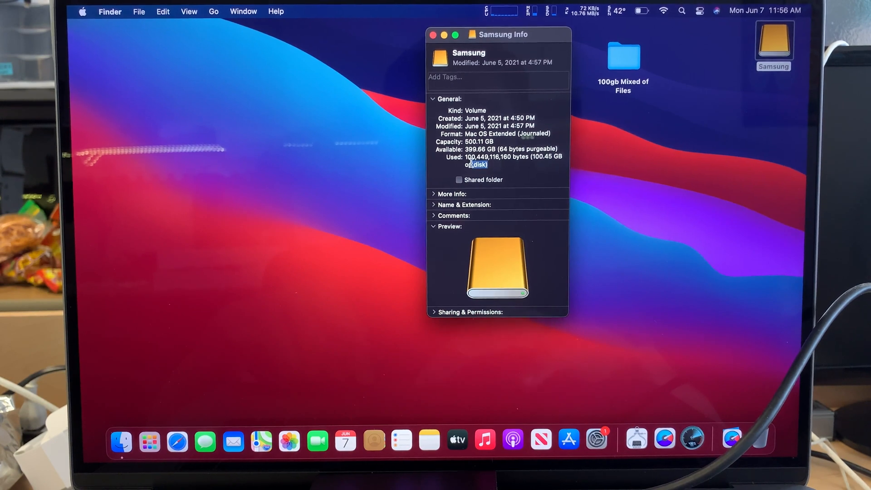
pyautogui.click(769, 46)
pyautogui.doubleClick(767, 42)
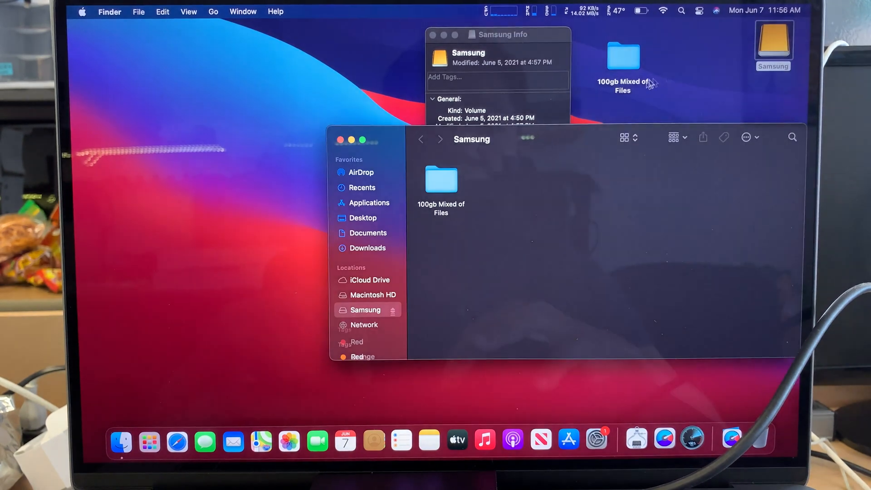
pyautogui.moveTo(735, 134); pyautogui.dragTo(701, 126)
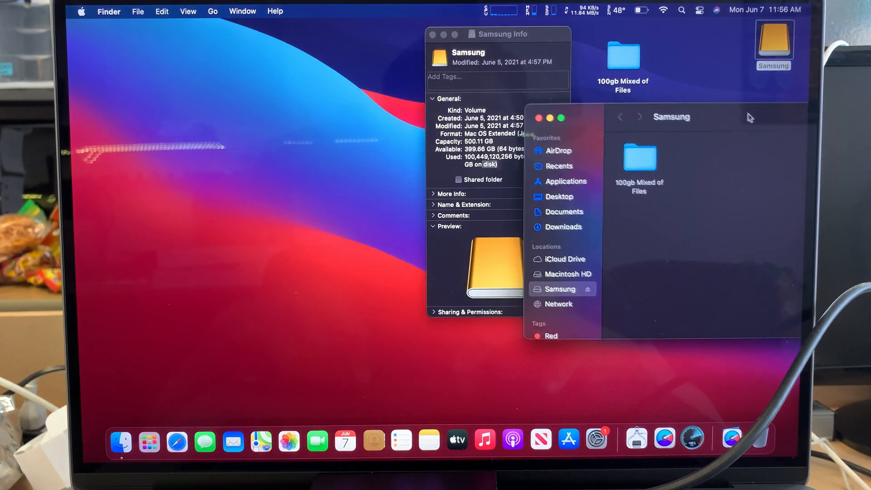
pyautogui.moveTo(753, 119); pyautogui.dragTo(758, 129)
pyautogui.click(647, 170)
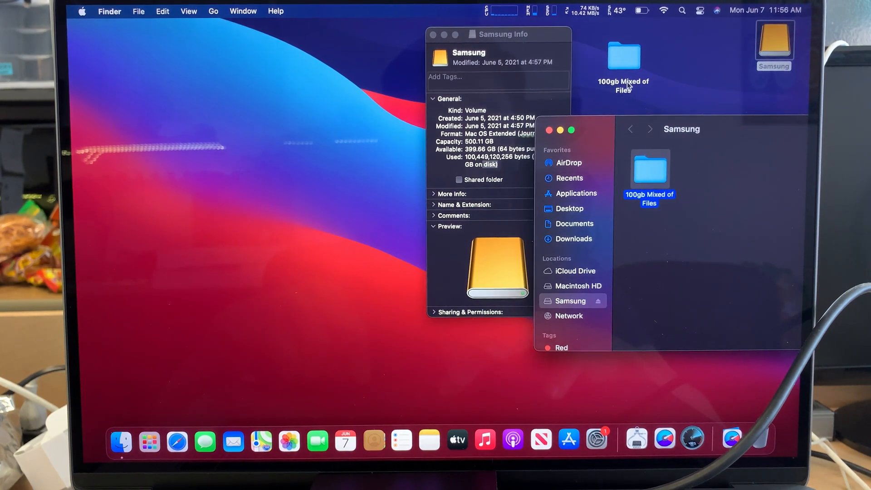
pyautogui.click(623, 61)
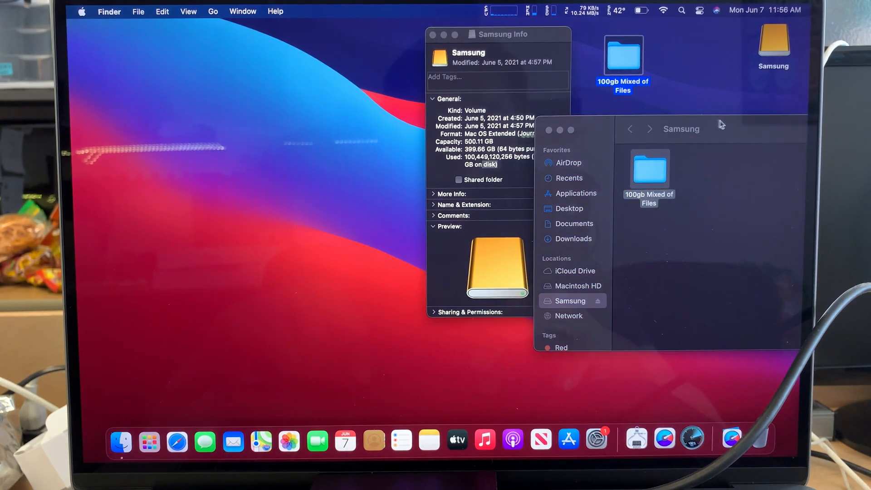
pyautogui.moveTo(724, 127); pyautogui.dragTo(699, 131)
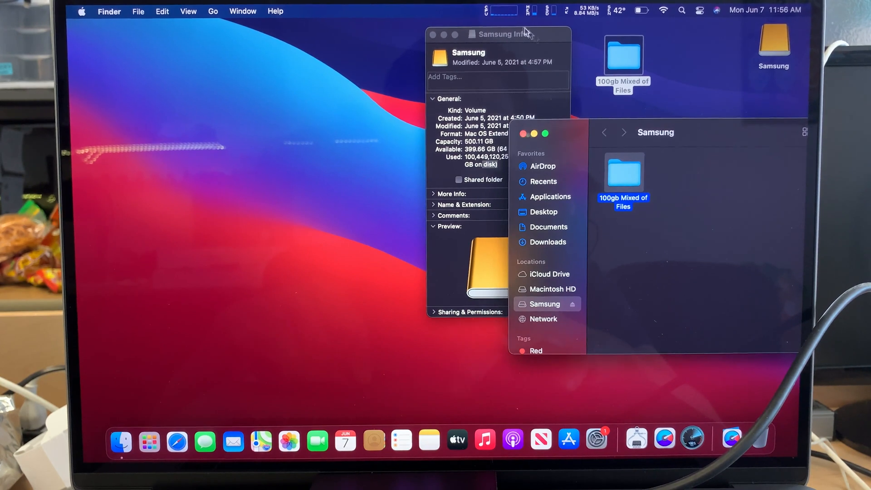
pyautogui.moveTo(523, 33); pyautogui.dragTo(344, 52)
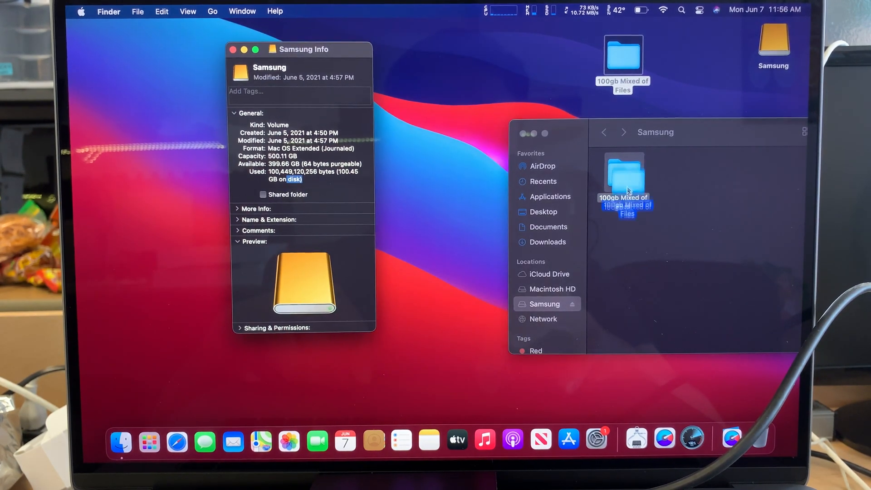
pyautogui.moveTo(620, 183); pyautogui.dragTo(628, 184)
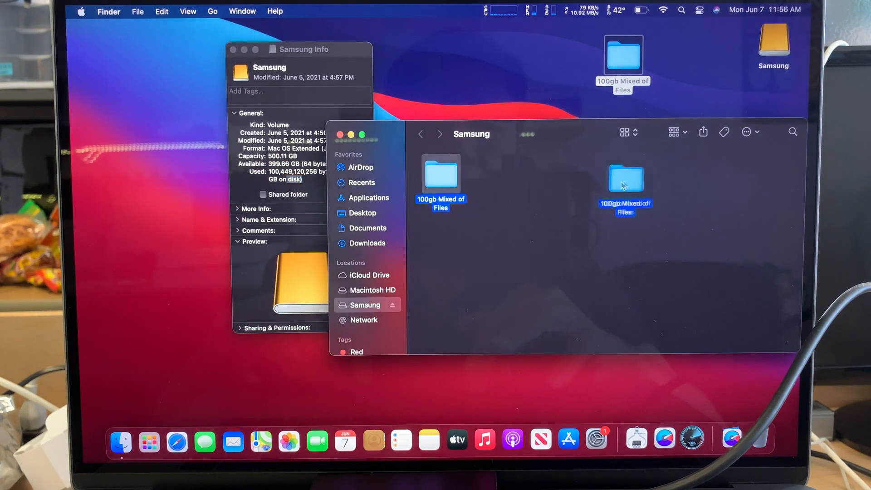
pyautogui.moveTo(627, 182); pyautogui.dragTo(433, 78)
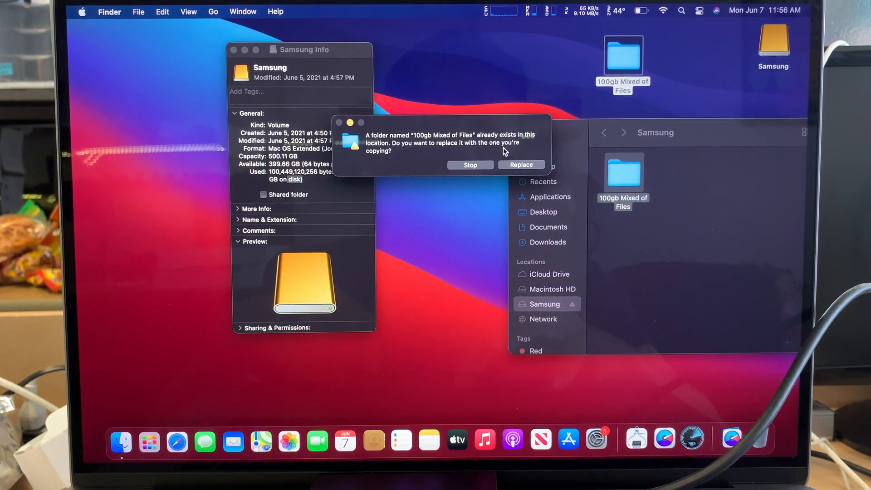
pyautogui.click(481, 166)
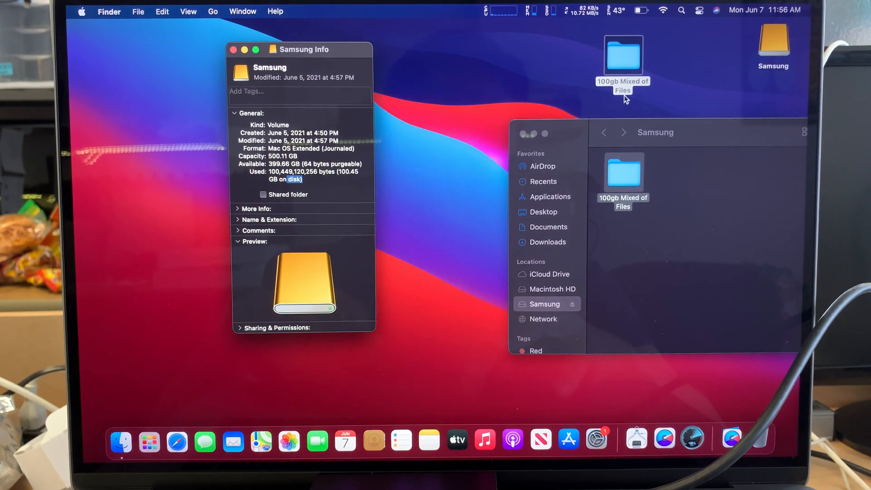
# Rename the original desktop folder to '100gb Mixed of Files ORI'
pyautogui.rightClick(626, 94)
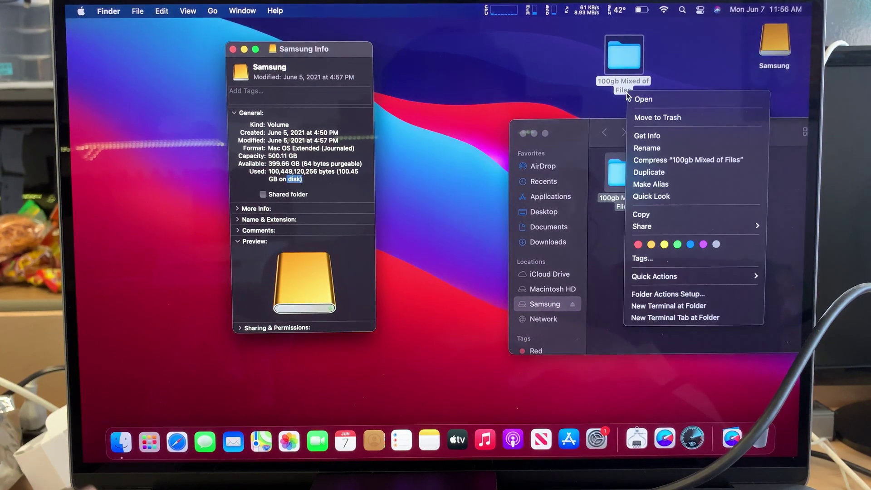
pyautogui.click(658, 149)
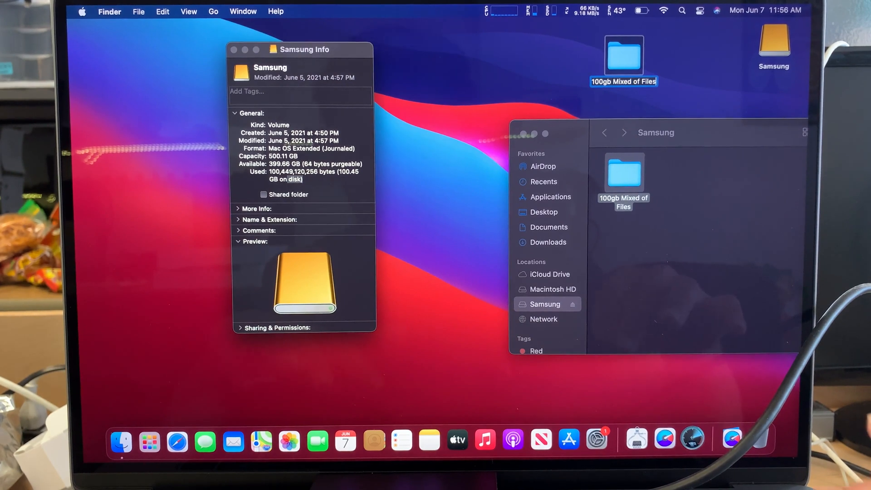
pyautogui.write('ORI')
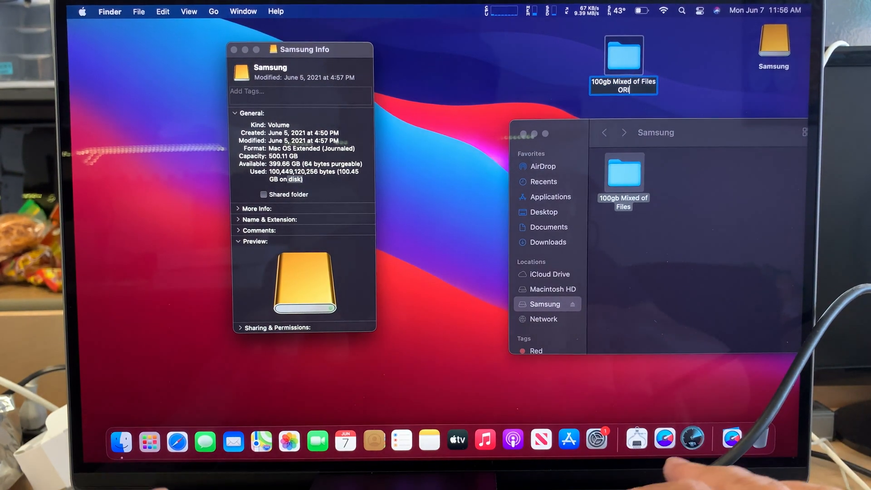
pyautogui.press('Return')
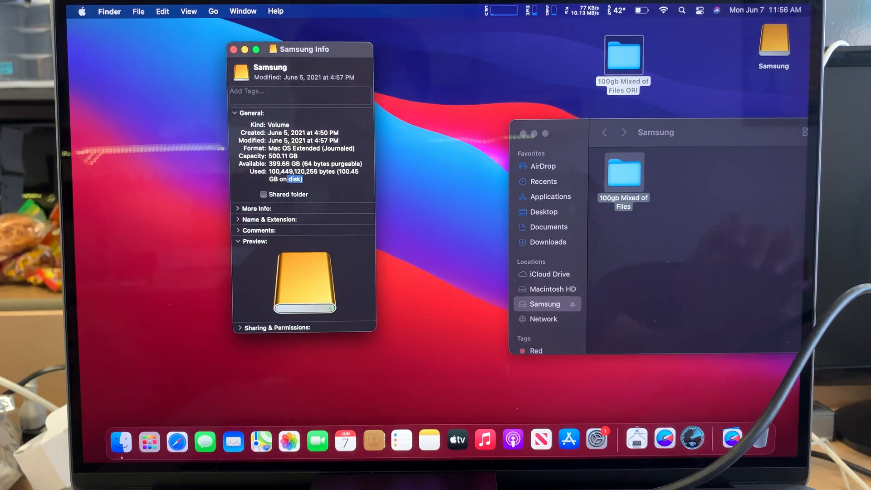
pyautogui.click(705, 219)
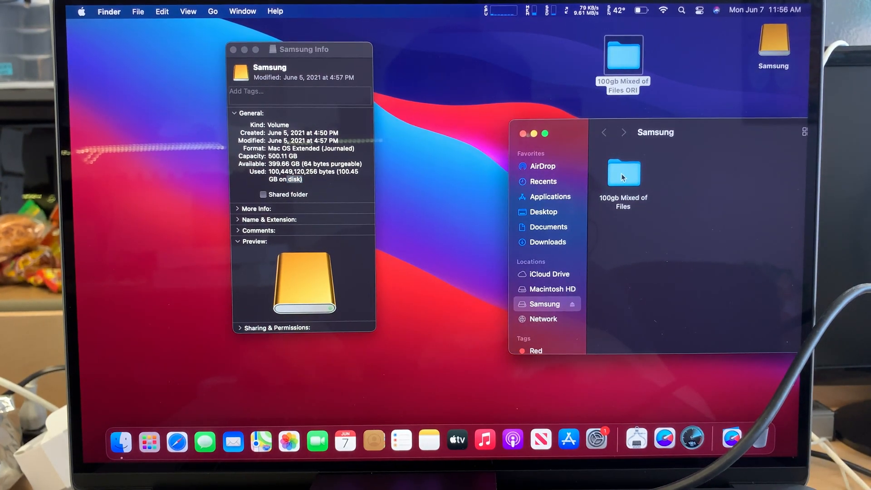
# Copy the 100gb Mixed of Files folder from the Samsung drive to the desktop and close the Info window
pyautogui.moveTo(621, 174); pyautogui.dragTo(479, 72)
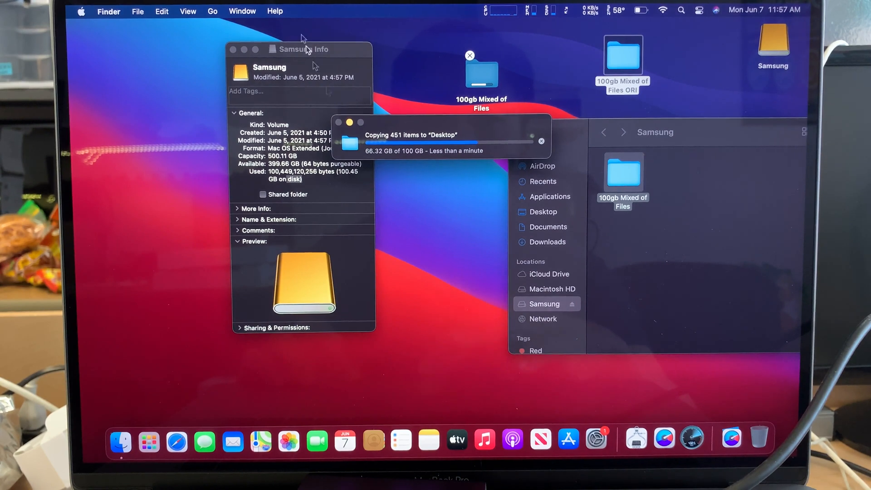
pyautogui.moveTo(337, 50); pyautogui.dragTo(197, 68)
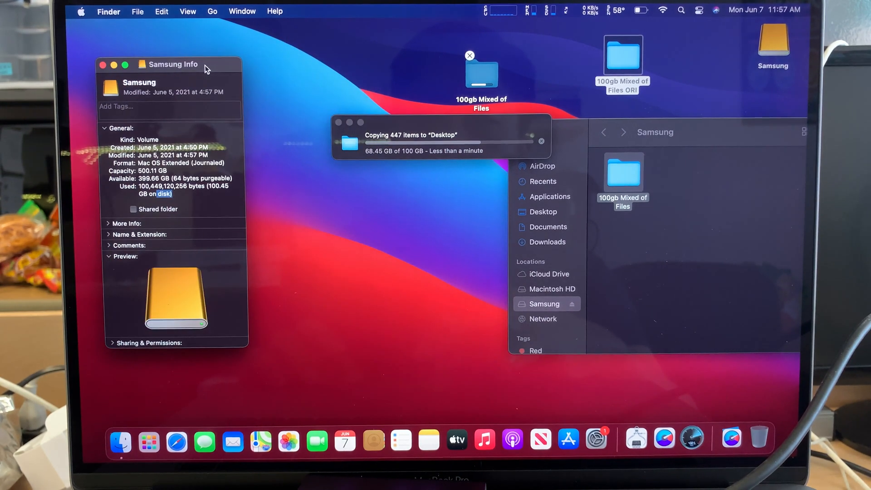
pyautogui.click(104, 65)
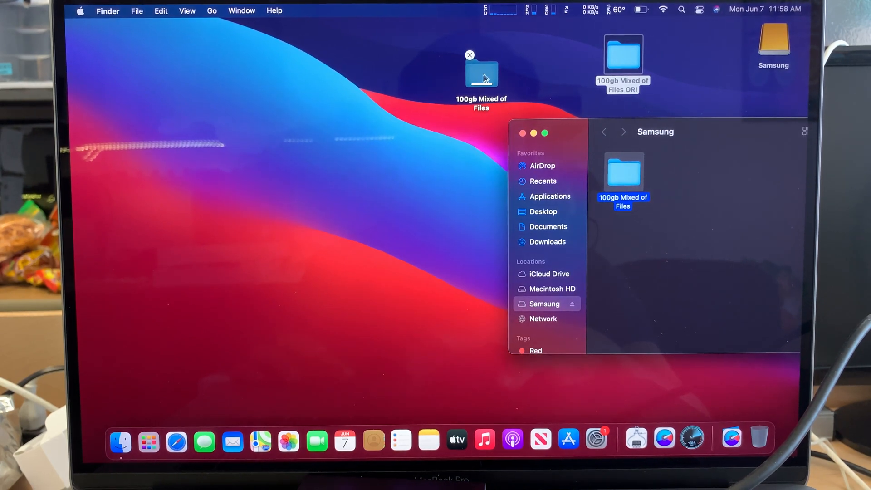
# Place the copied folder beside the ORI original, close the drive window and launch Disk Speed Test
pyautogui.moveTo(481, 75); pyautogui.dragTo(567, 58)
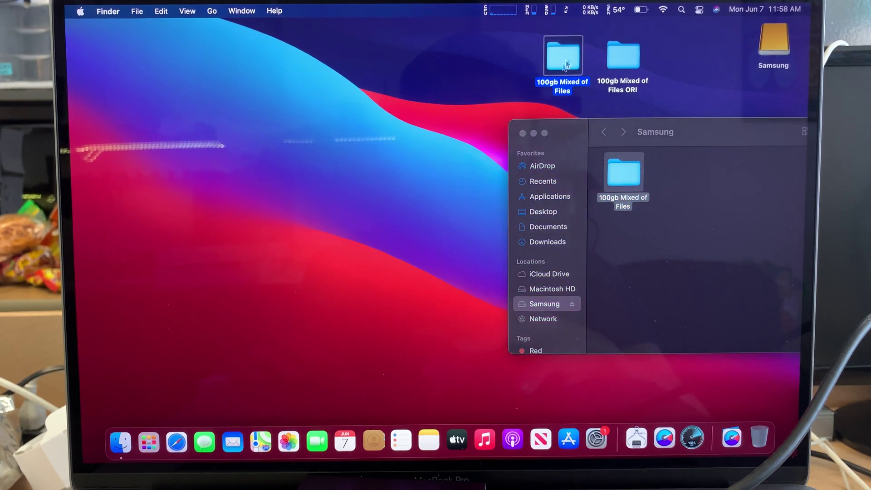
pyautogui.click(523, 133)
pyautogui.click(568, 141)
pyautogui.click(693, 436)
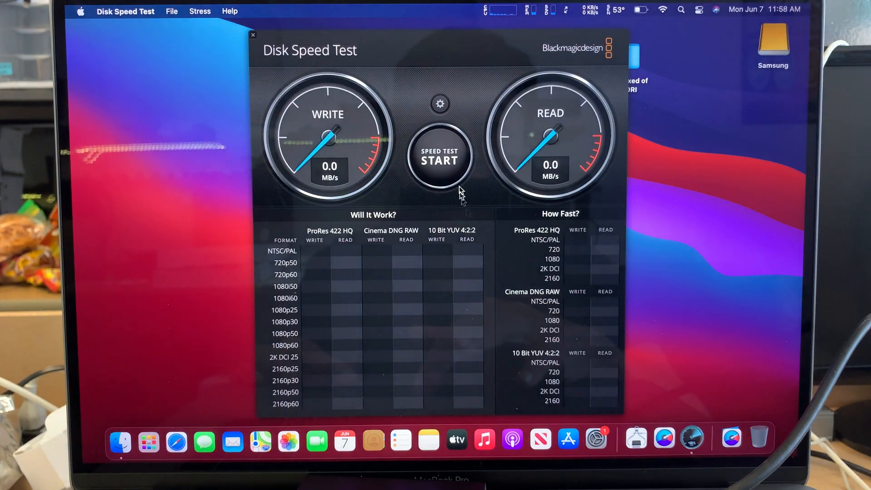
# Choose the Samsung drive as the target drive via Select Target Drive in the settings menu
pyautogui.click(441, 106)
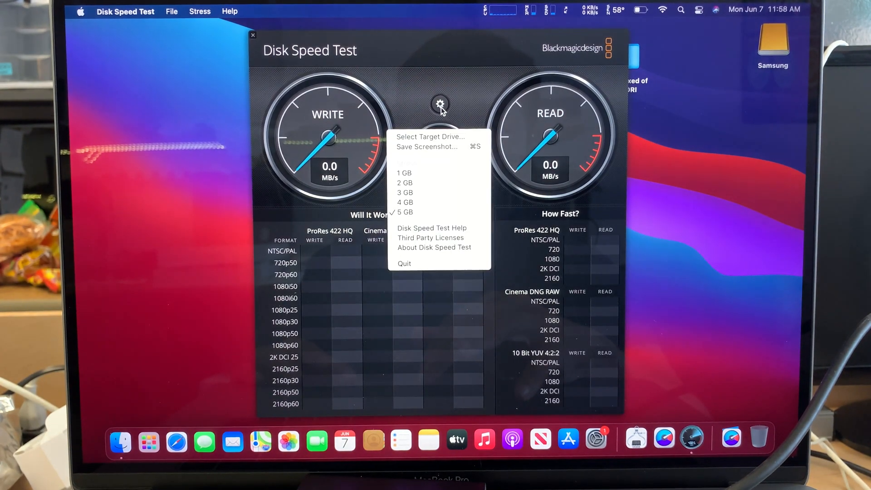
pyautogui.click(437, 137)
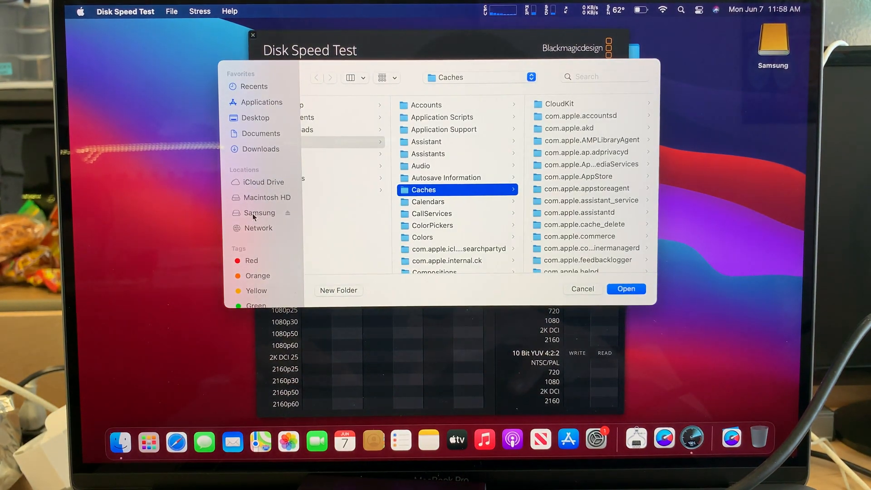
pyautogui.click(252, 213)
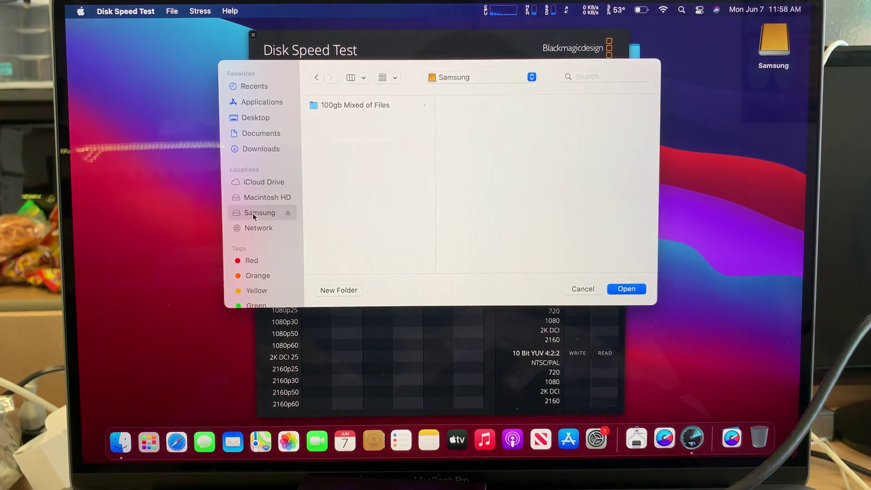
pyautogui.click(624, 290)
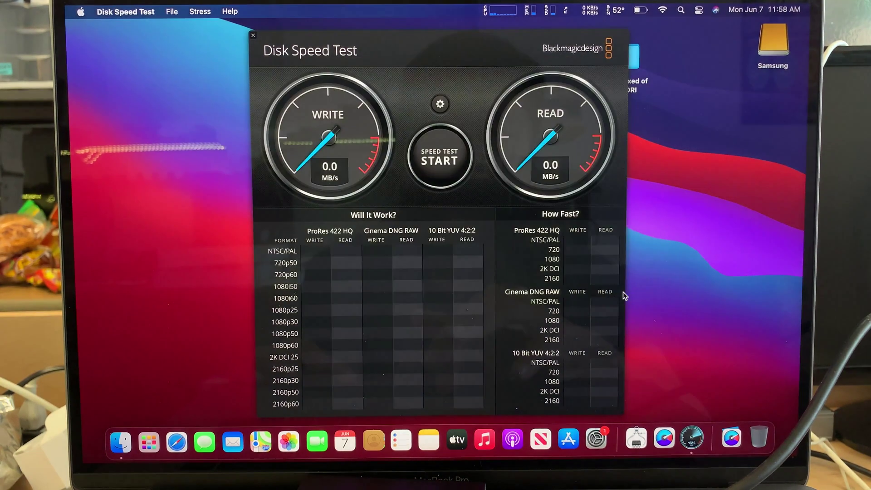
# Run the speed test on the Samsung drive, reaching about 843.6 MB/s write and 915.1 MB/s read
pyautogui.click(444, 168)
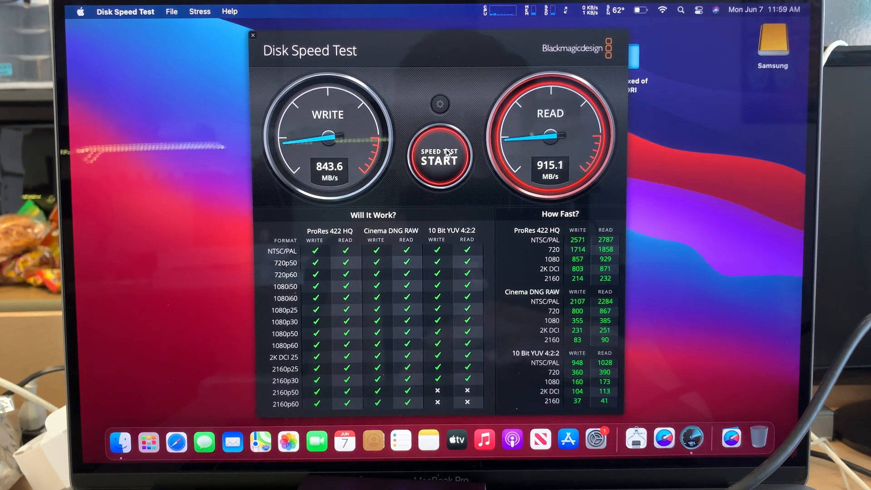
# Close the Disk Speed Test window, returning to the desktop with both 100gb folders
pyautogui.click(254, 35)
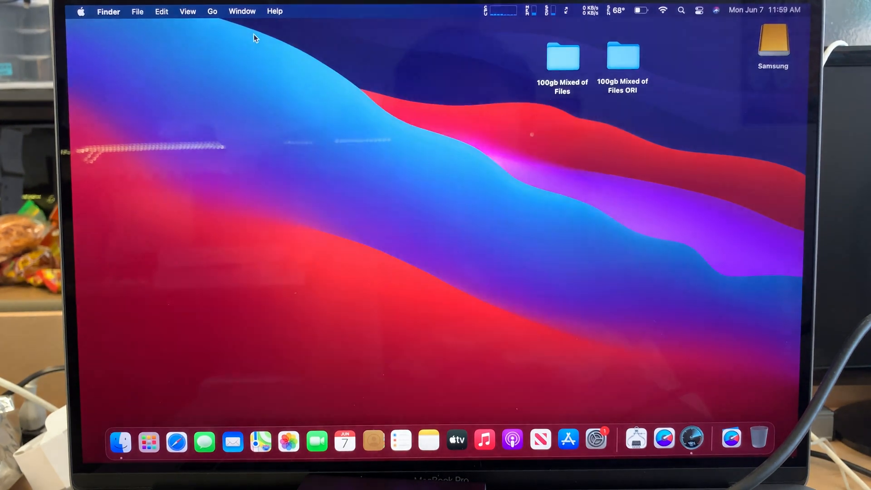